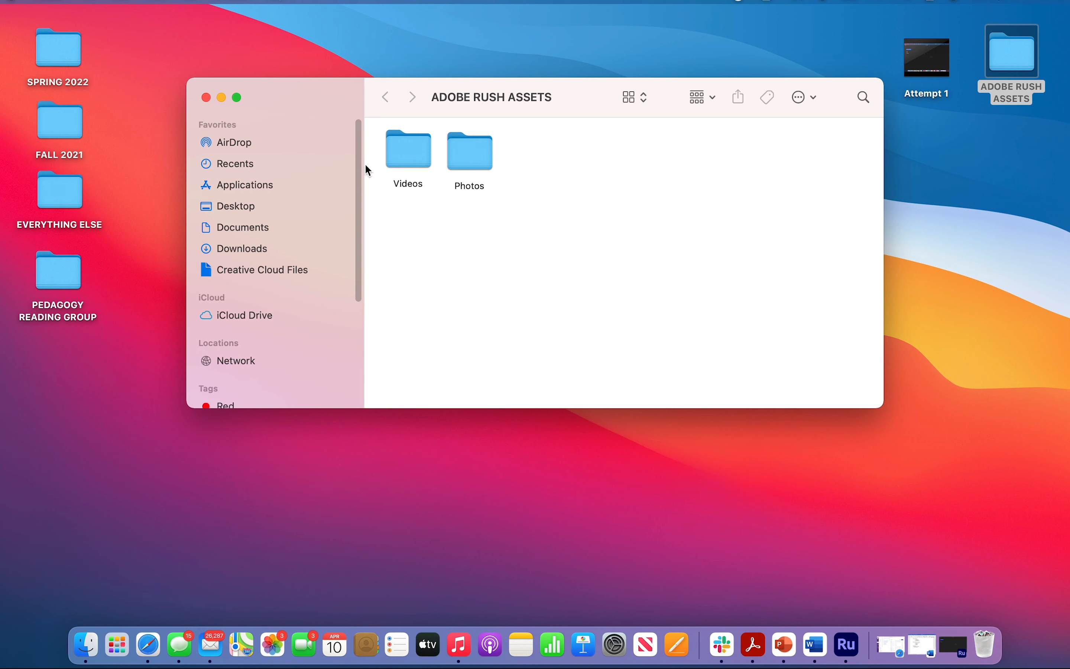
Look through the Videos and Photos folders inside the ADOBE RUSH ASSETS folder on the desktop
left_click(207, 98)
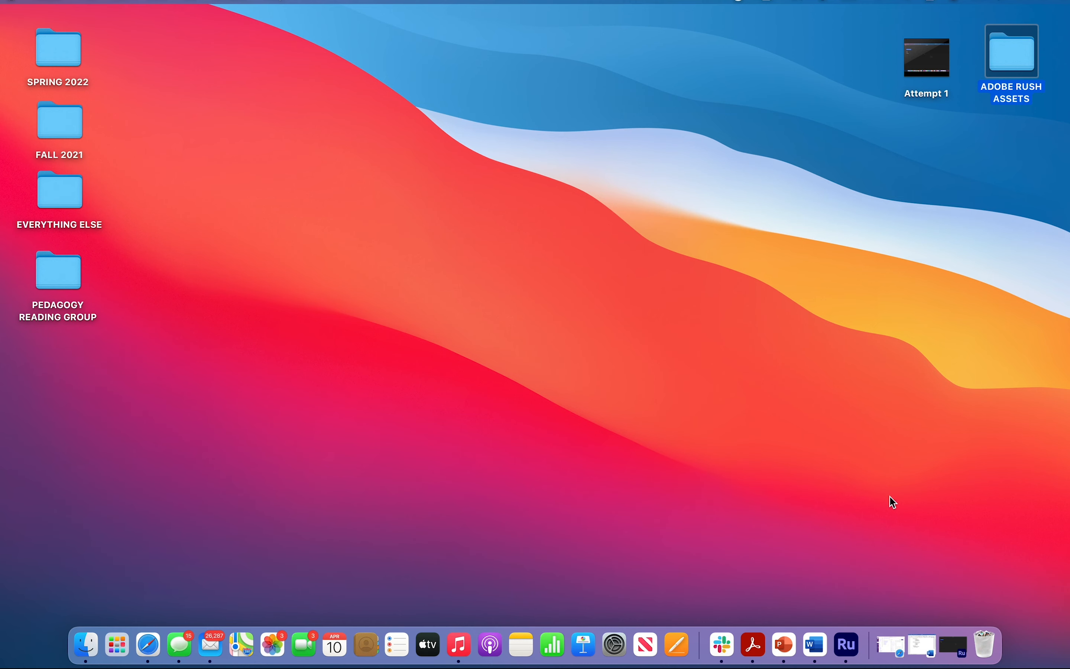
double_click(1013, 53)
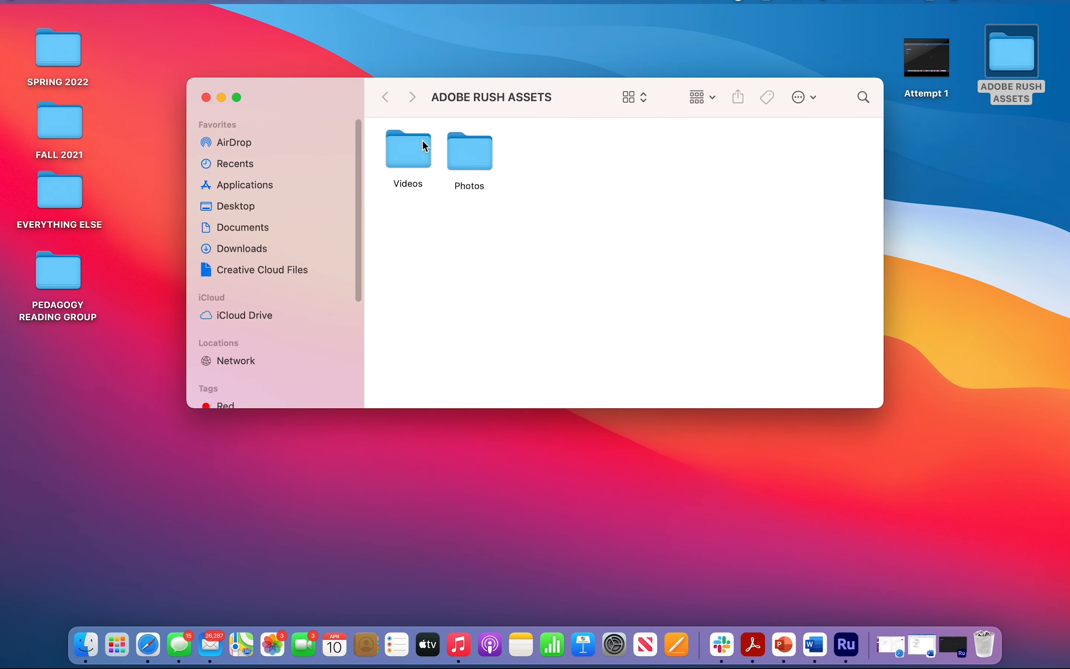
left_click(420, 155)
double_click(420, 155)
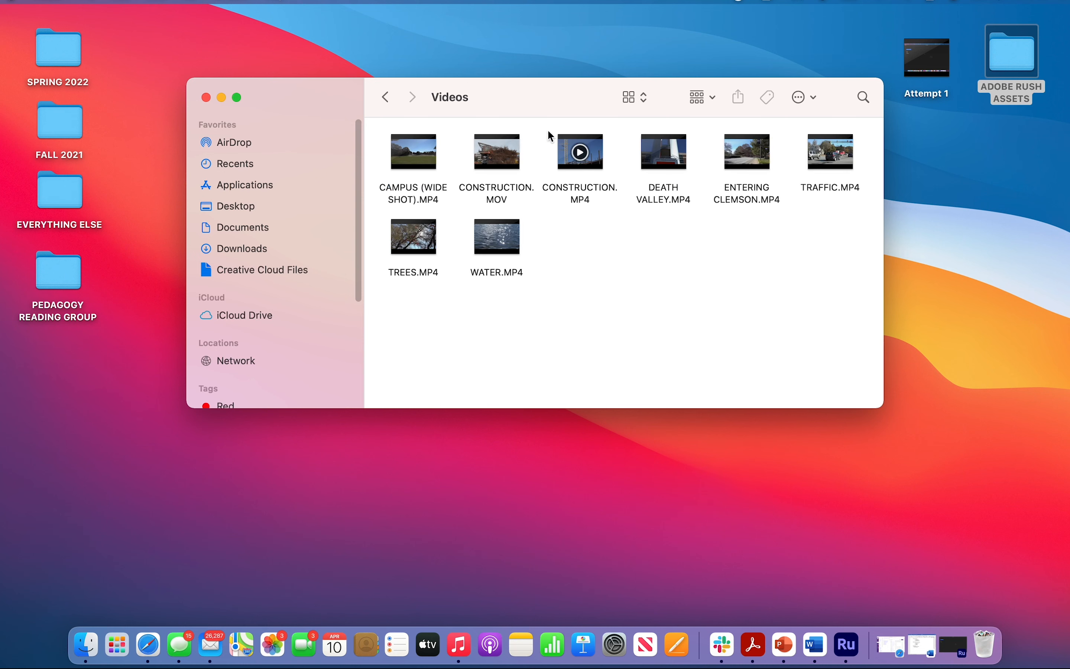
left_click(386, 97)
double_click(406, 151)
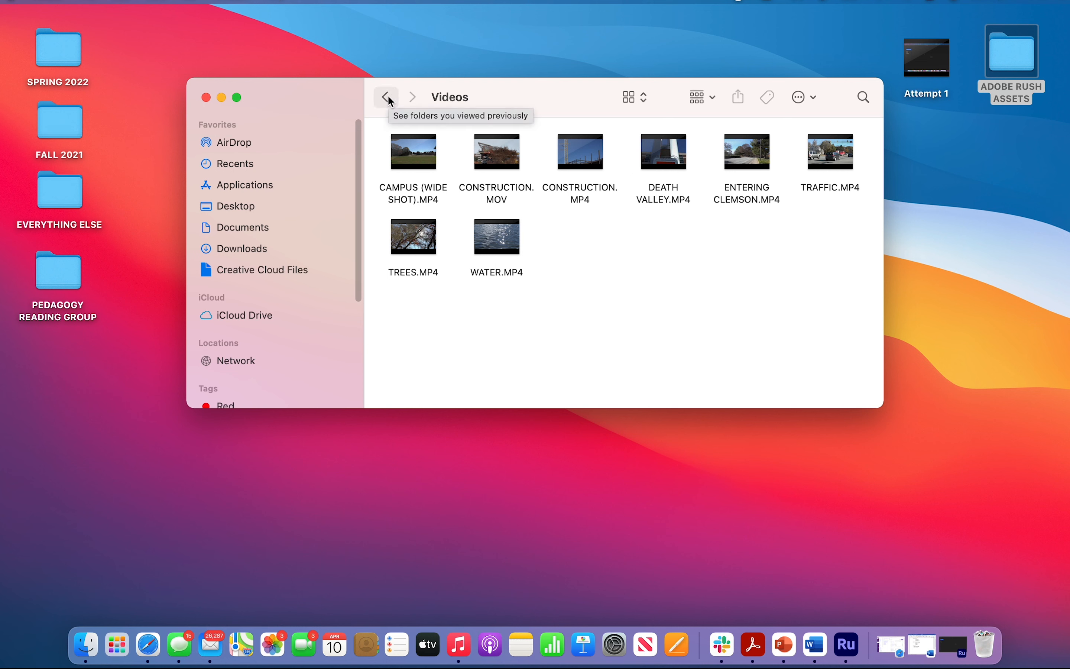
left_click(388, 100)
double_click(470, 152)
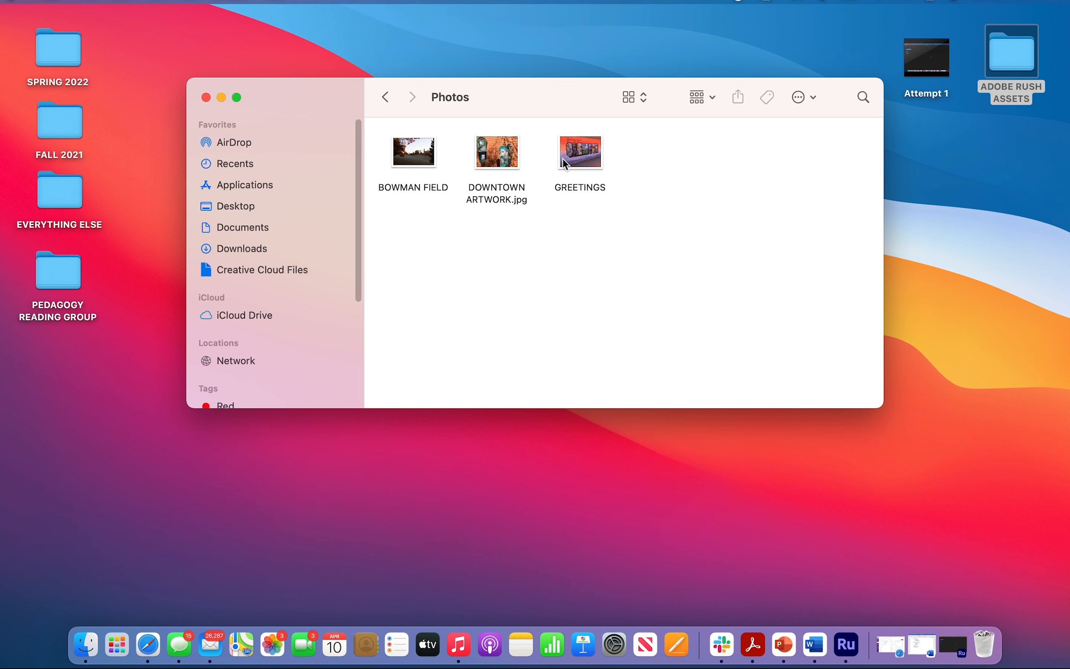
left_click(206, 97)
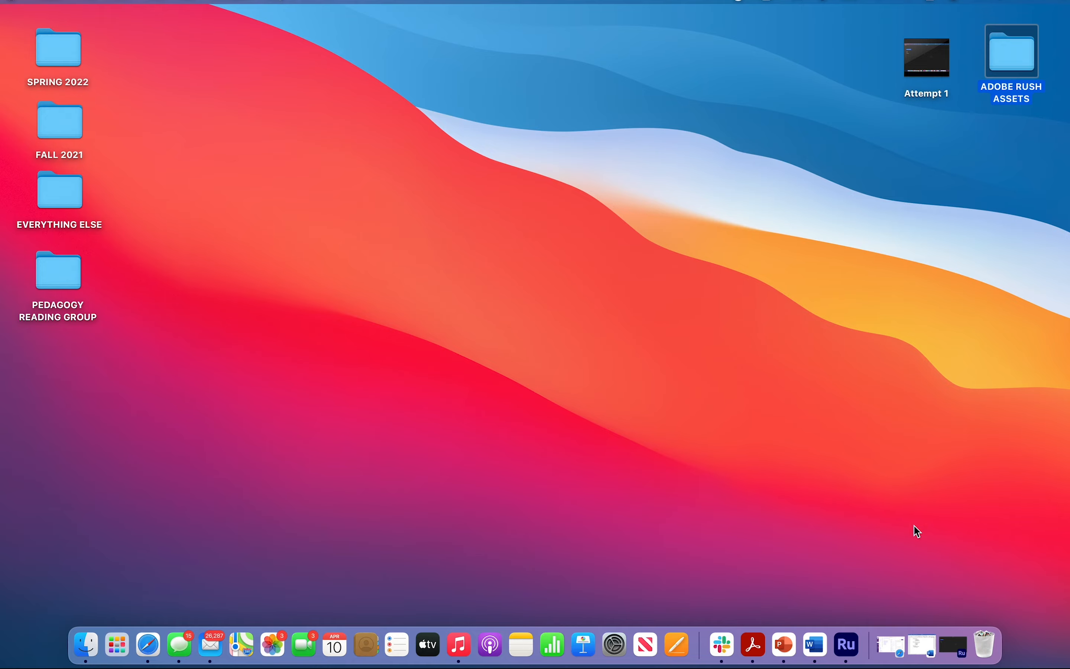
Bring up the course's Files page in Safari to find the Adobe Rush Practice Assets folder, and put the window away
left_click(889, 646)
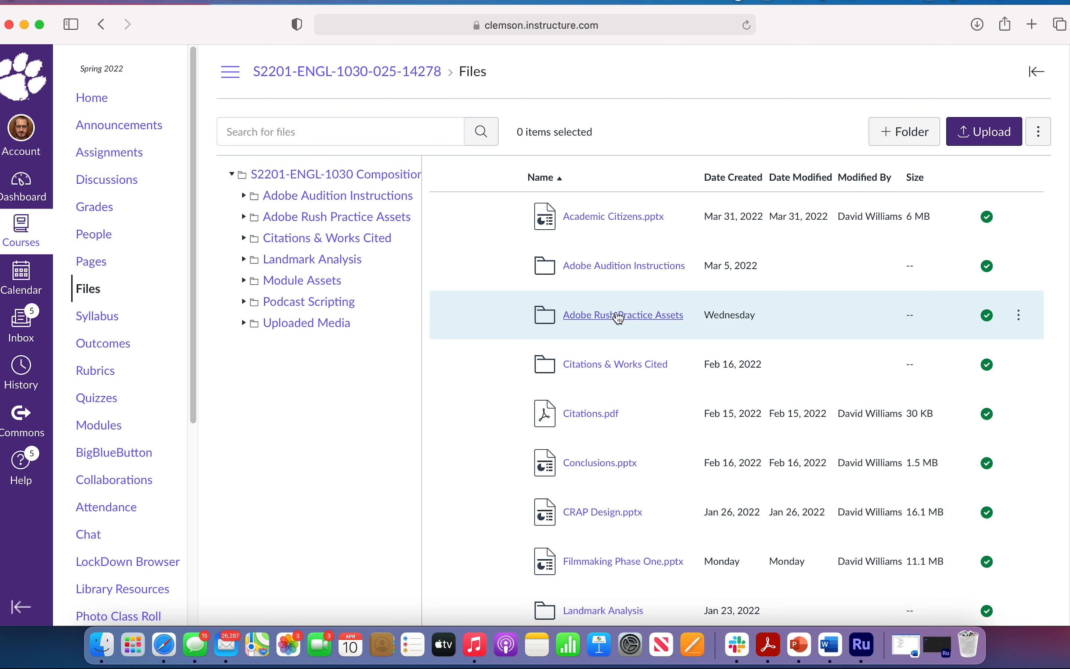
left_click(25, 25)
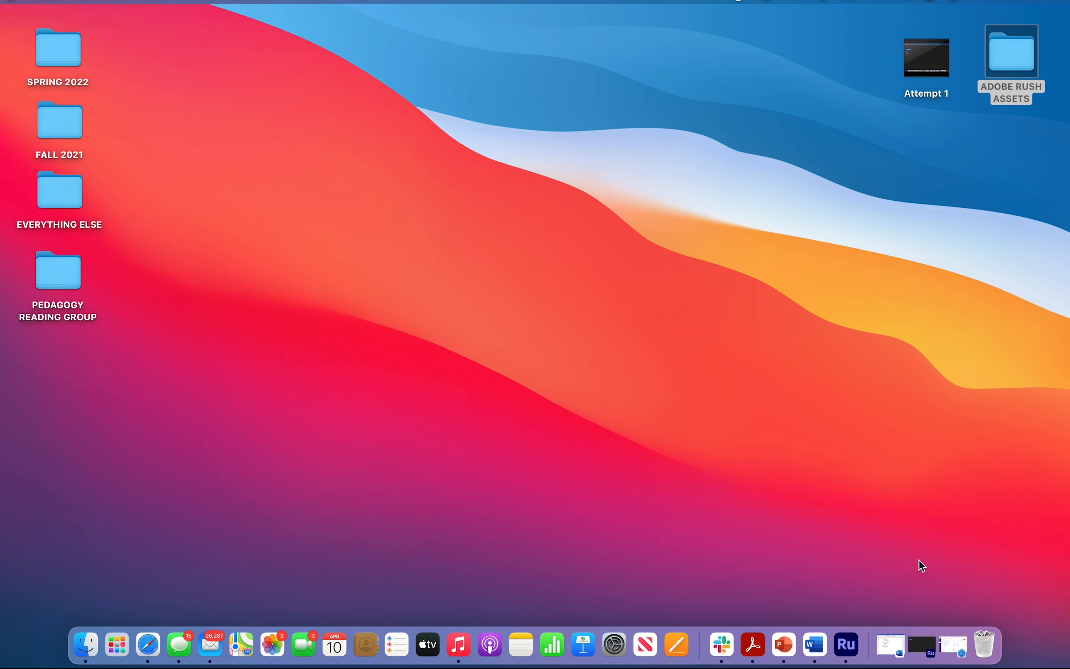
Switch to Adobe Premiere Rush and start a new project named "ENGL 1030 practice"
left_click(924, 645)
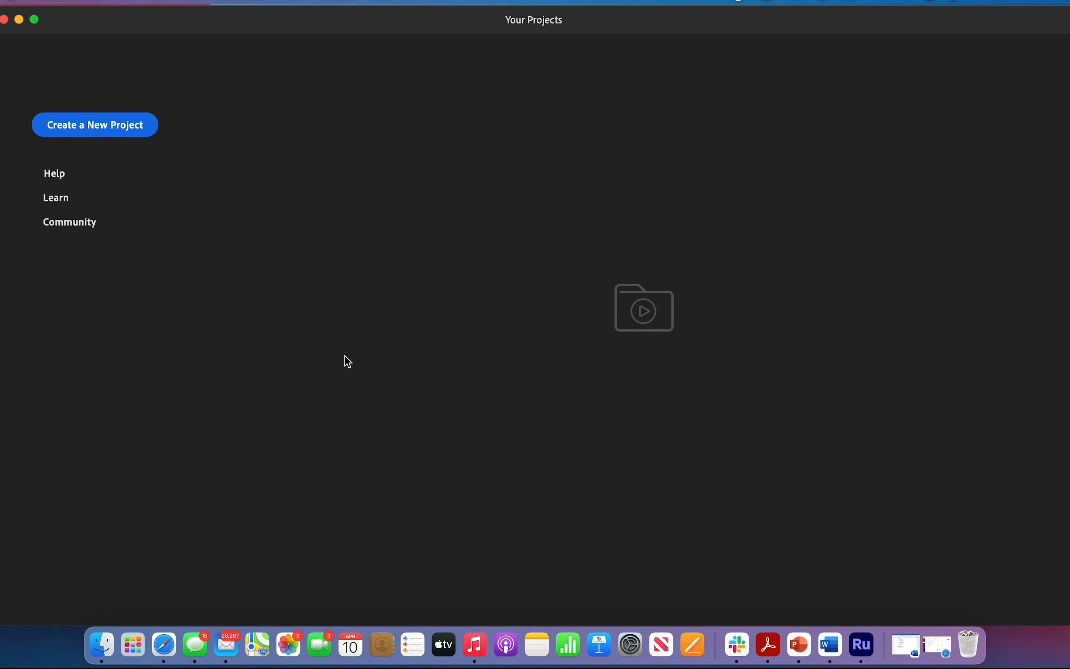
left_click(118, 126)
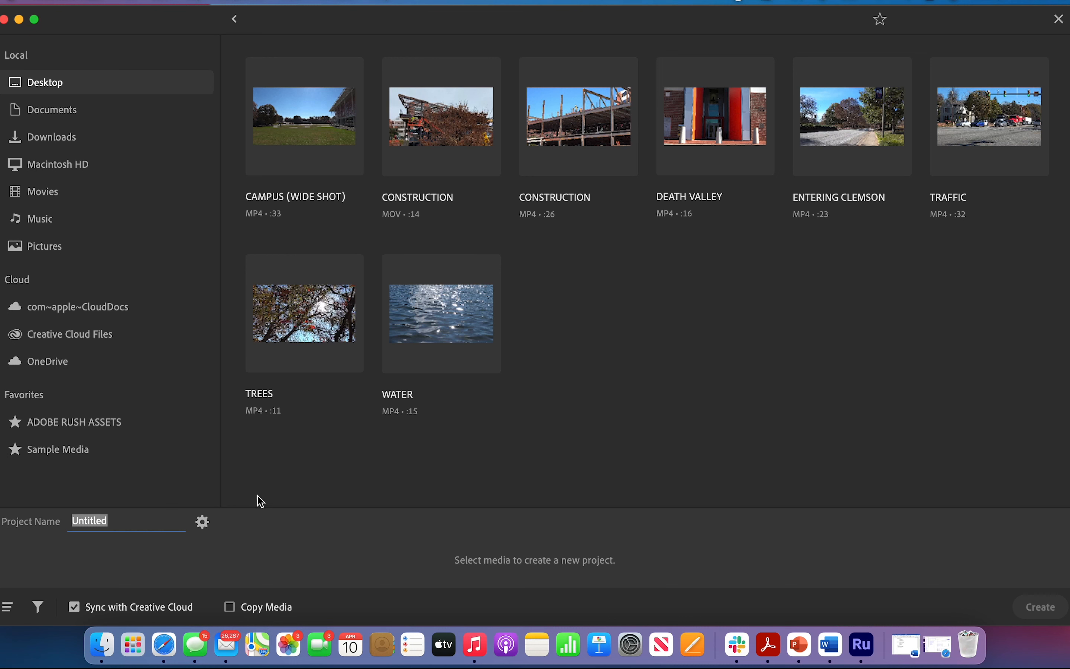
type("ENGL 1030 practice")
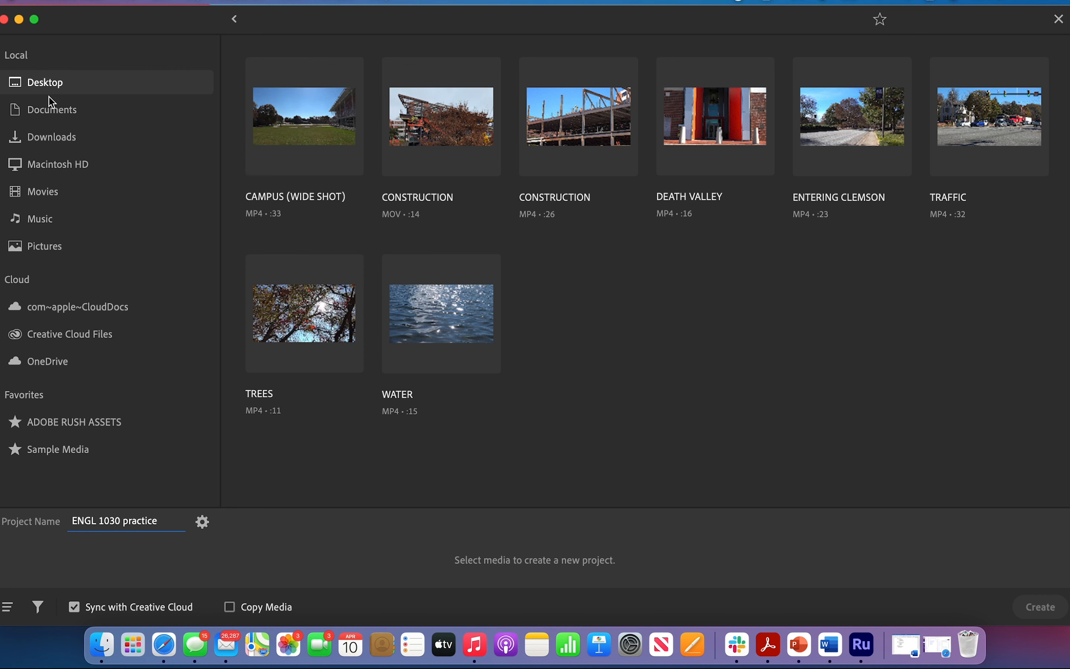
left_click(53, 113)
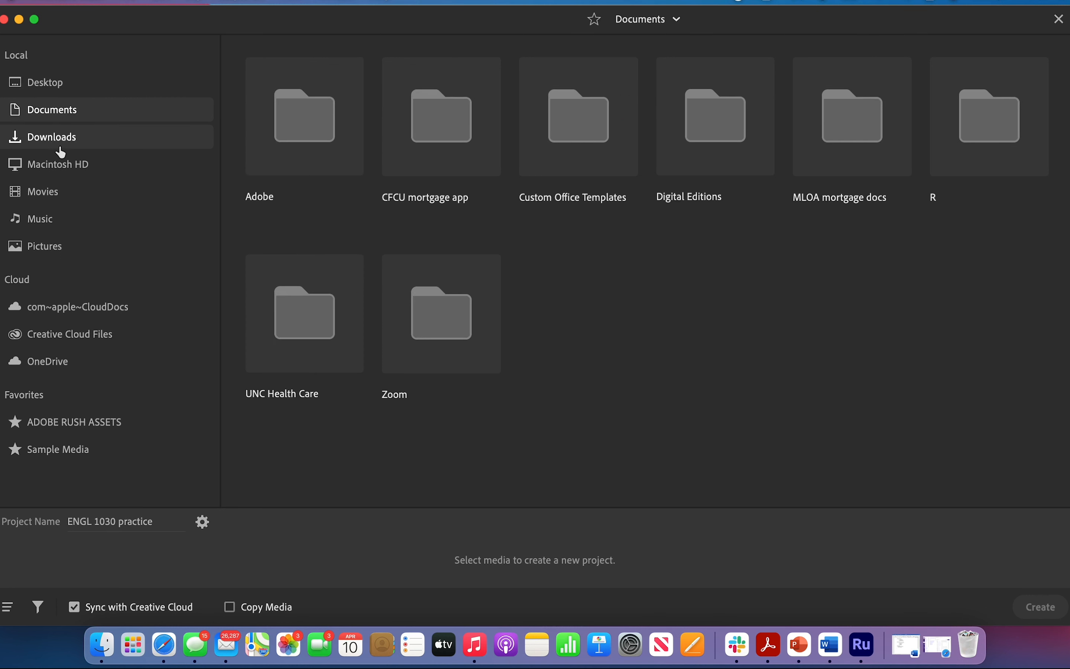
left_click(57, 148)
left_click(58, 117)
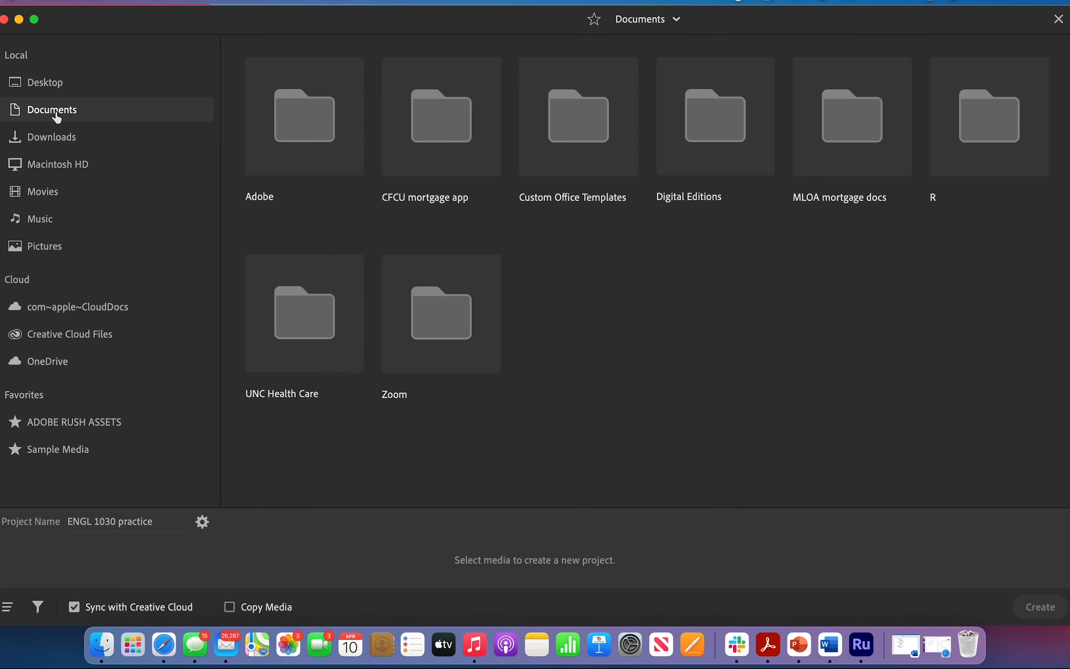
Create the project from the Desktop's ADOBE RUSH ASSETS Photos folder, selecting GREETINGS, DOWNTOWN ARTWORK and BOWMAN FIELD in that order
left_click(60, 81)
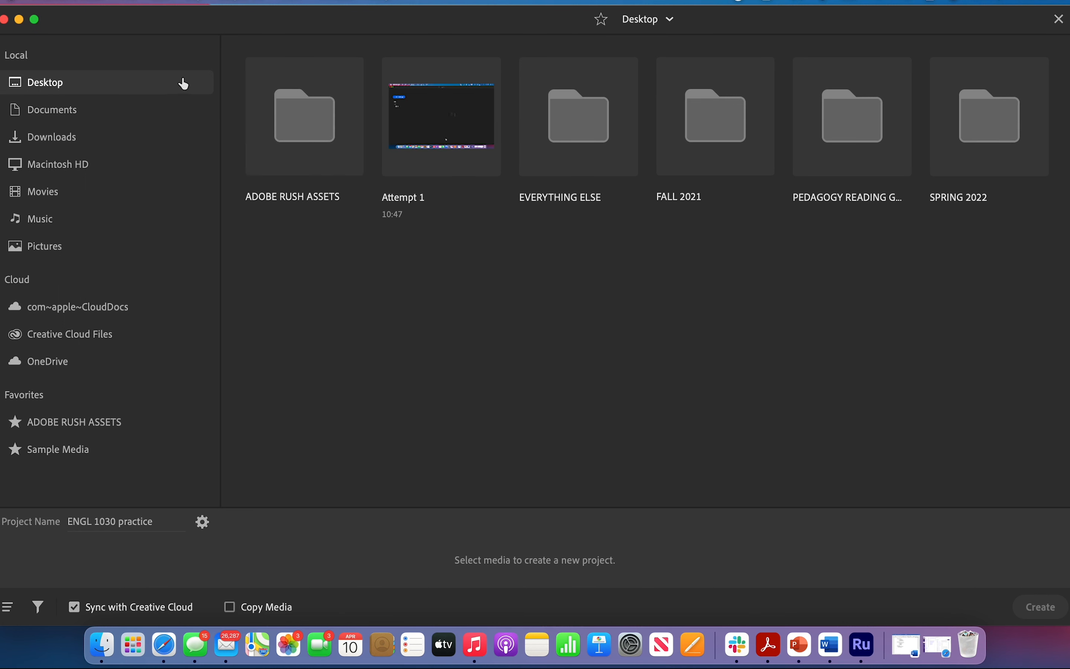
left_click(290, 132)
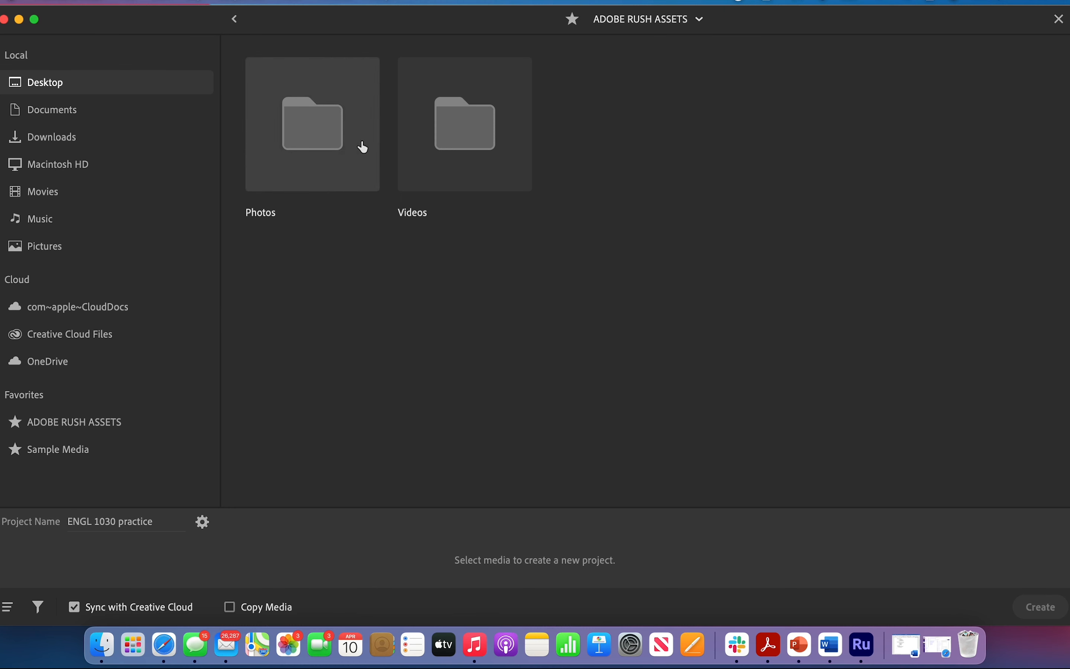
left_click(338, 138)
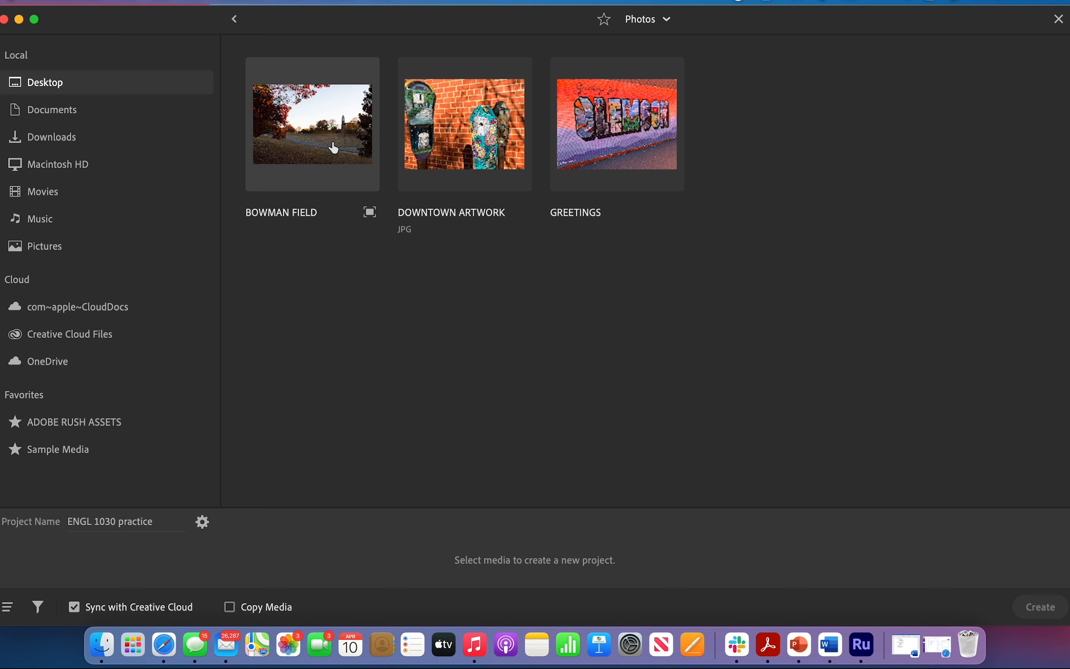
left_click(639, 125)
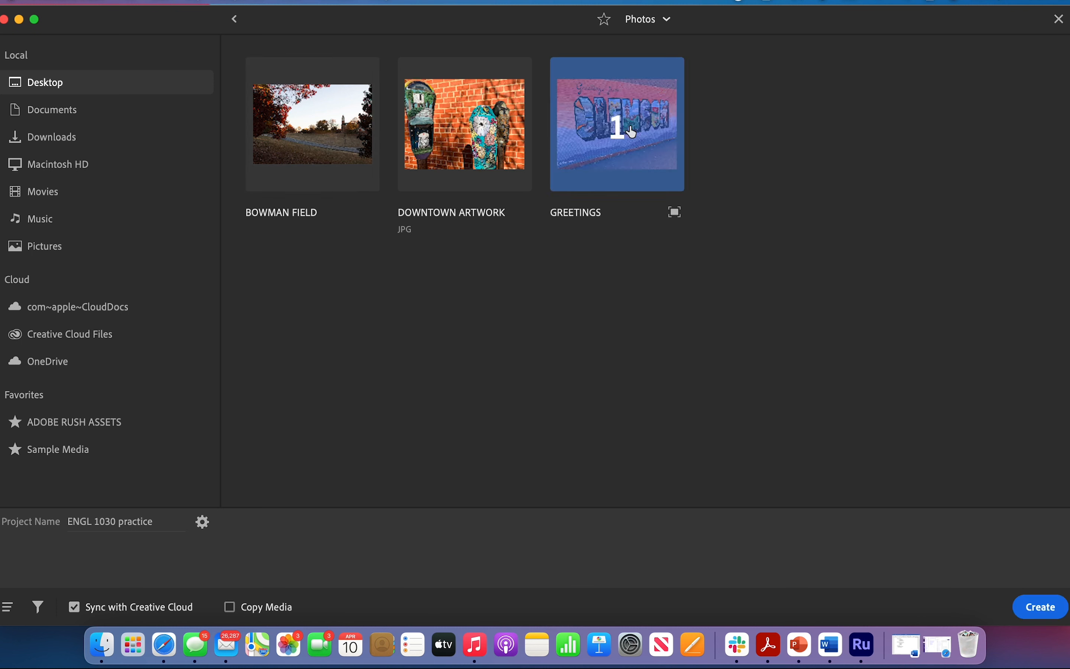
left_click(425, 177)
left_click(290, 128)
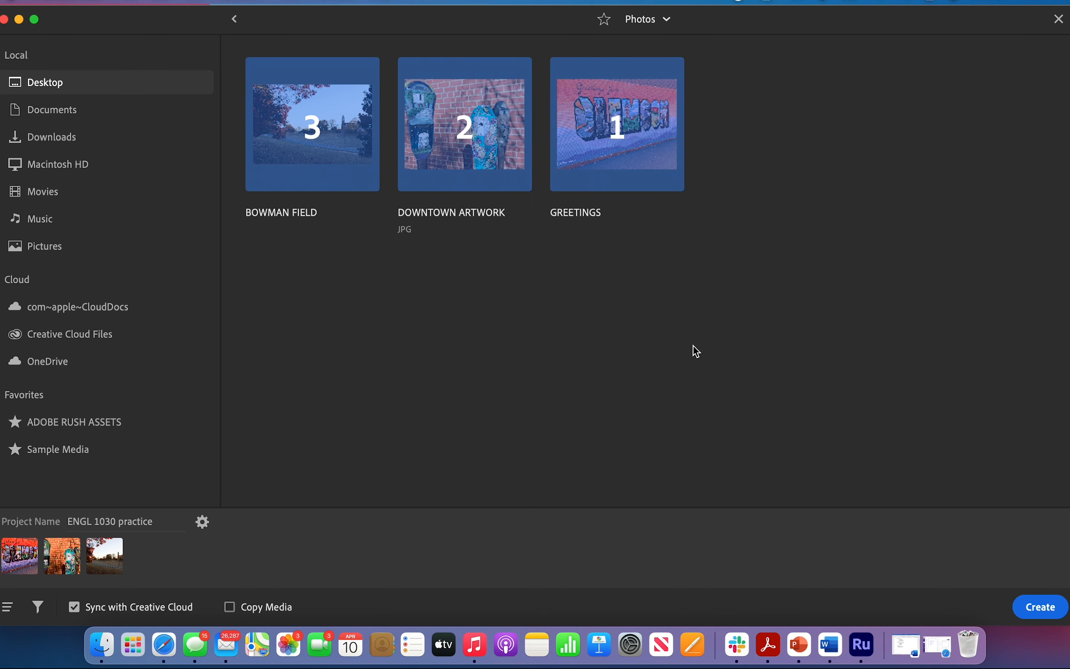
left_click(1042, 612)
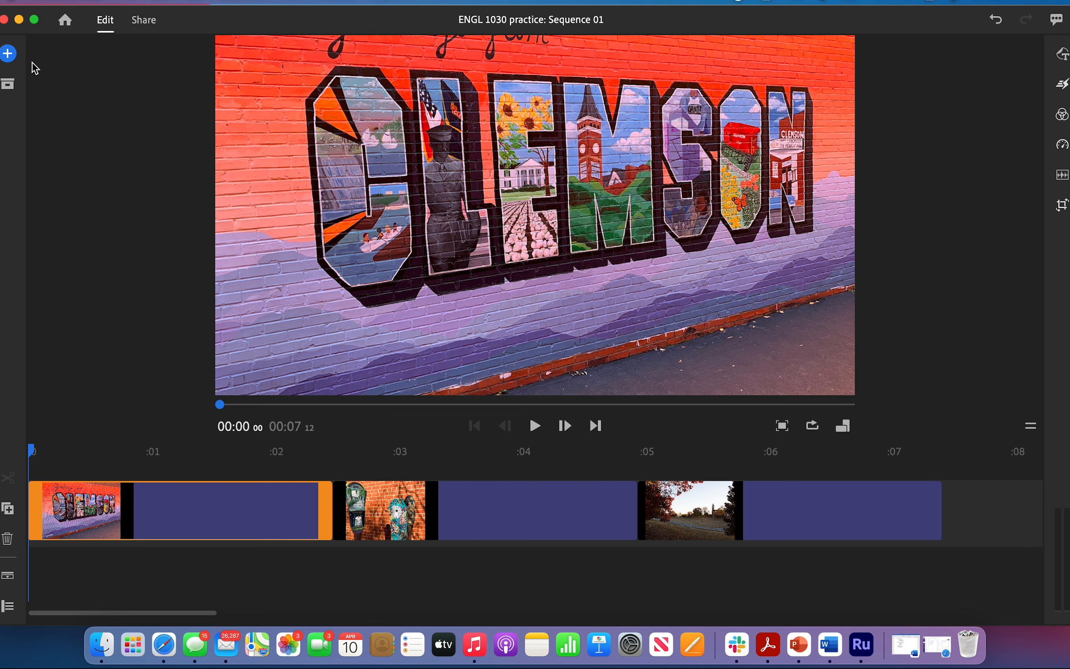
View the list of project assets and hide it again
left_click(9, 88)
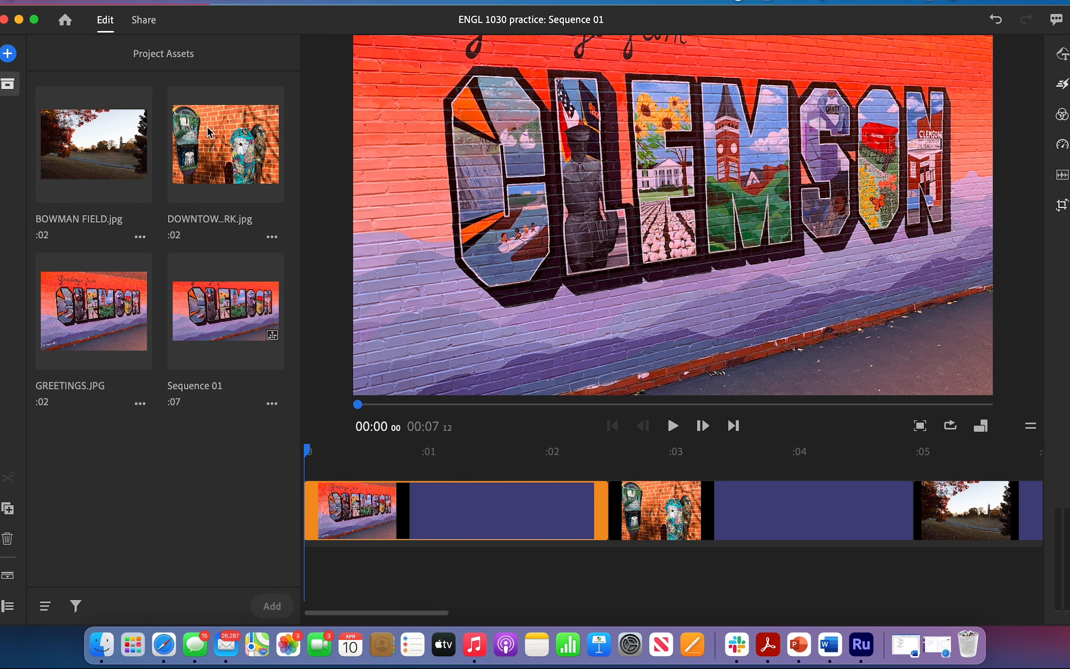
left_click(10, 81)
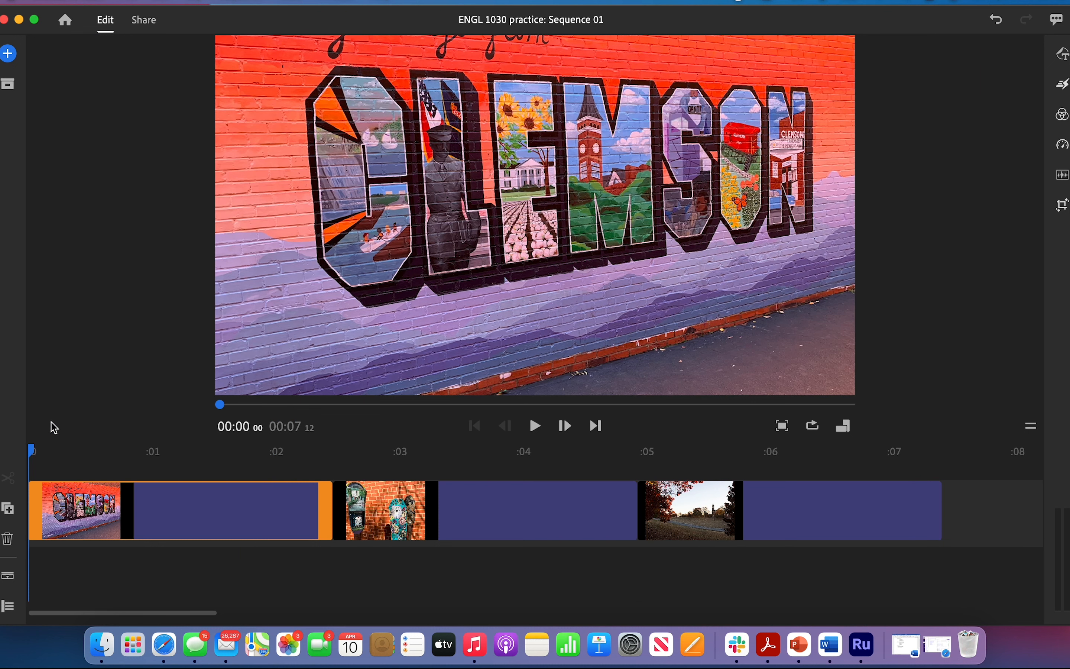
Step the playhead six frames forward from the start of the sequence
key("Right")
key("Right")
key("Right")
key("Right")
key("Right")
key("Right")
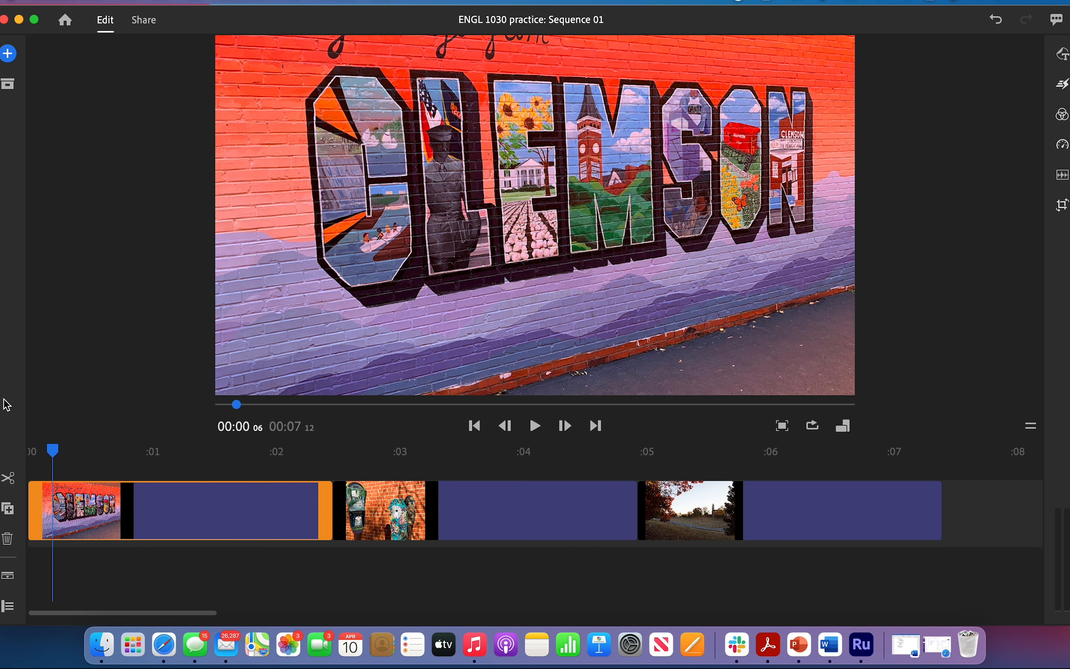
Duplicate the Clemson mural clip on the timeline and delete the copy
left_click(12, 511)
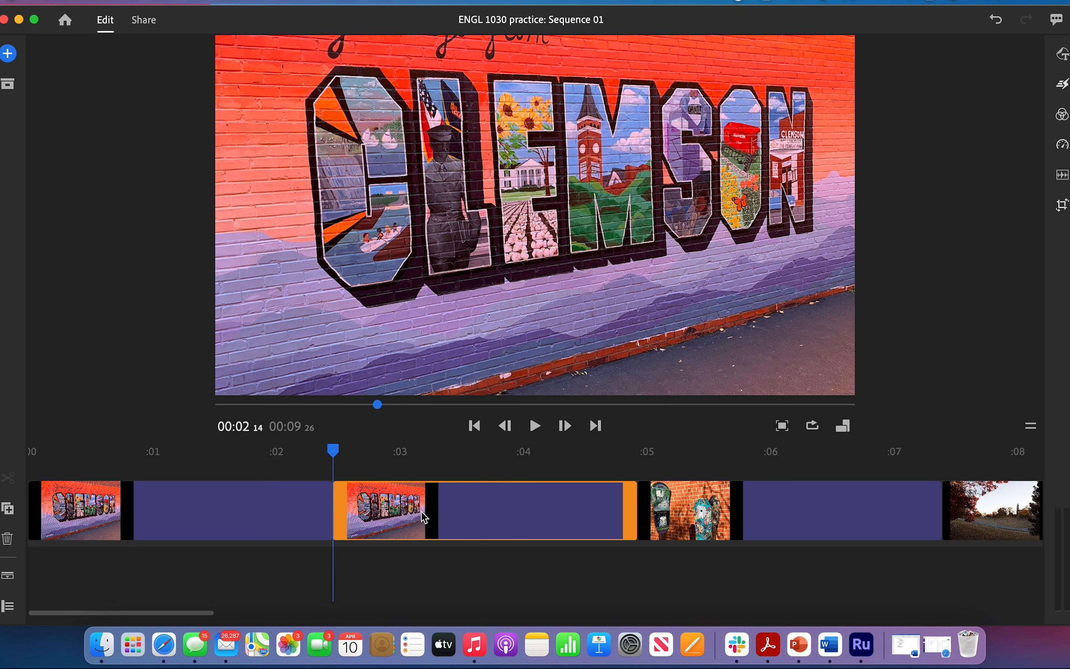
key("Delete")
Move the playhead back to 00:01 26 within the first clip and show the timeline's track controls
left_click_drag(334, 452, 260, 462)
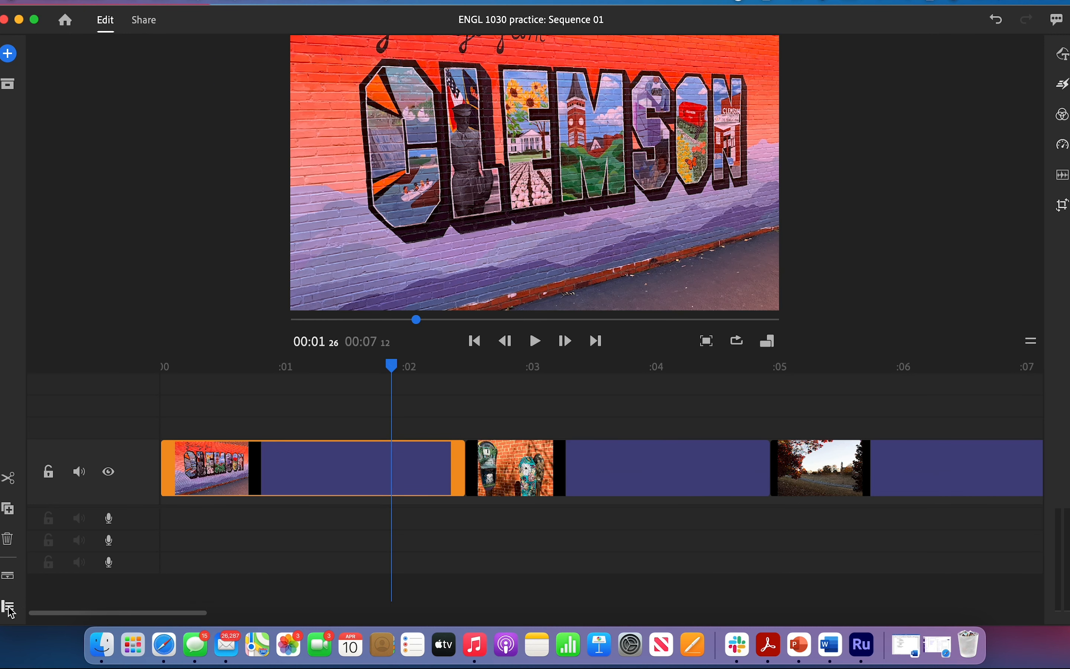
left_click(9, 606)
View the sequence preview enlarged and return to the normal editing layout
left_click(706, 340)
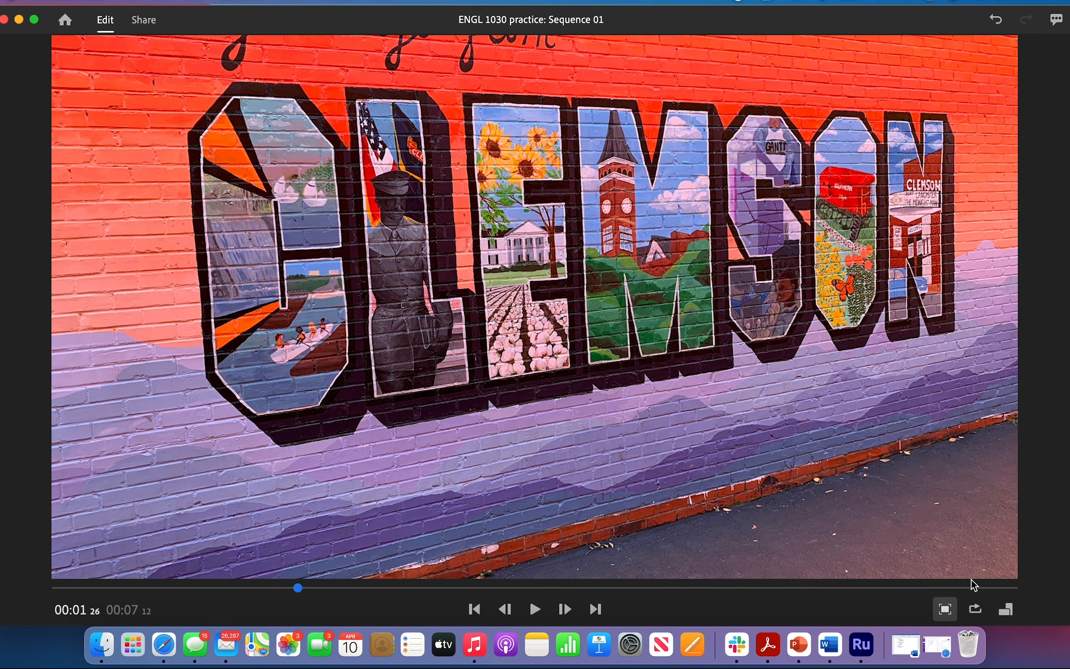
left_click(954, 611)
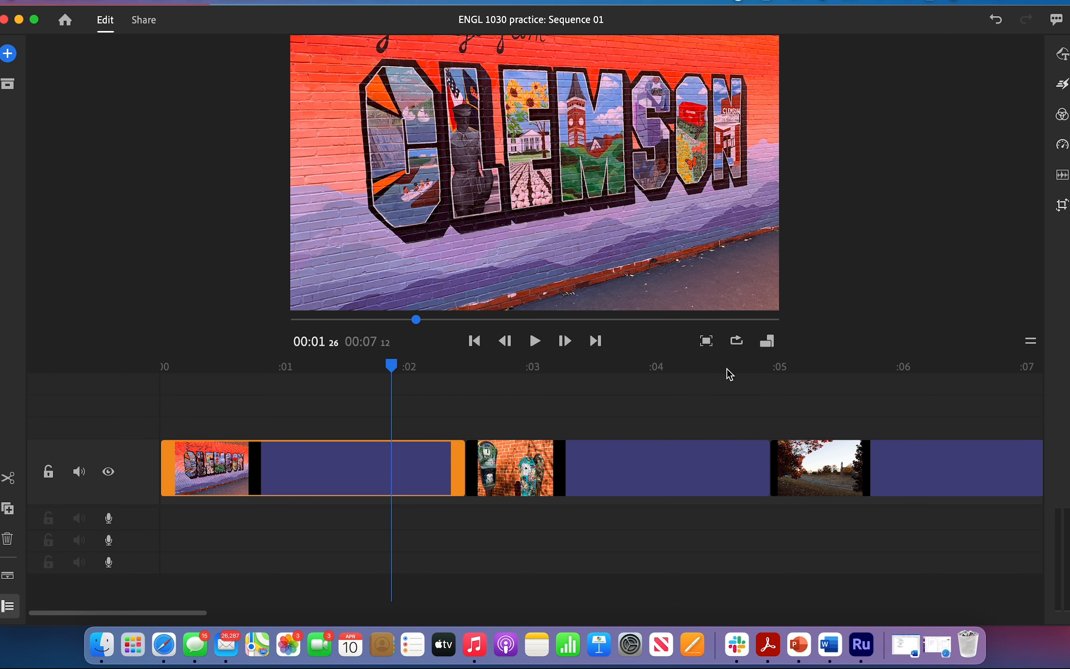
Try the 9:16 and 4:5 aspect ratios for the sequence and switch back to 16:9
left_click(774, 348)
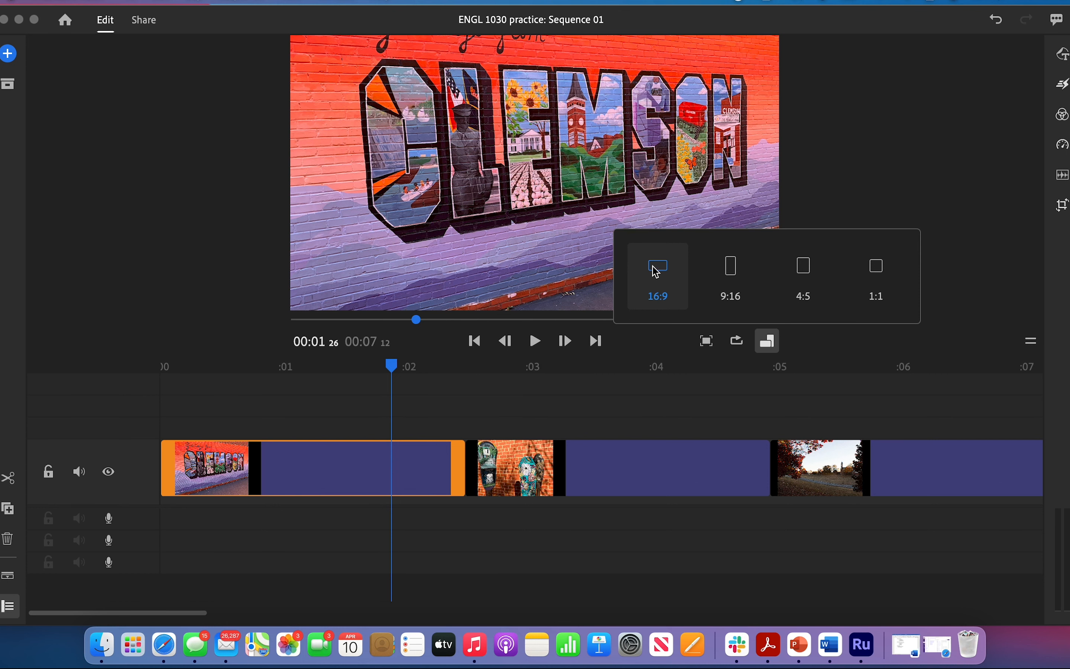
left_click(741, 269)
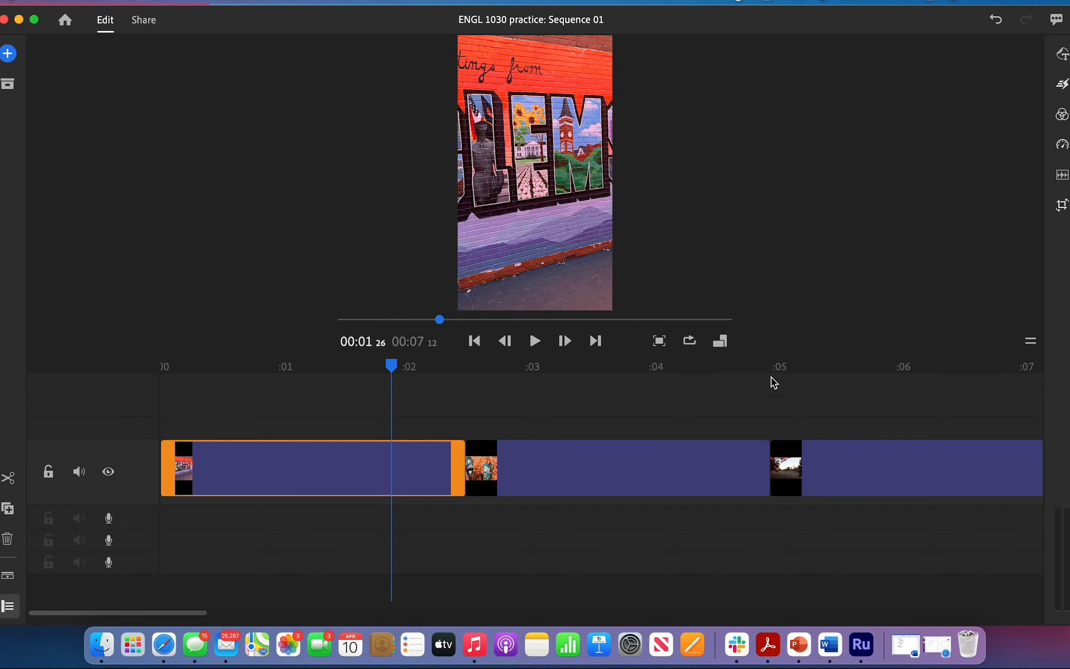
left_click(725, 341)
left_click(766, 281)
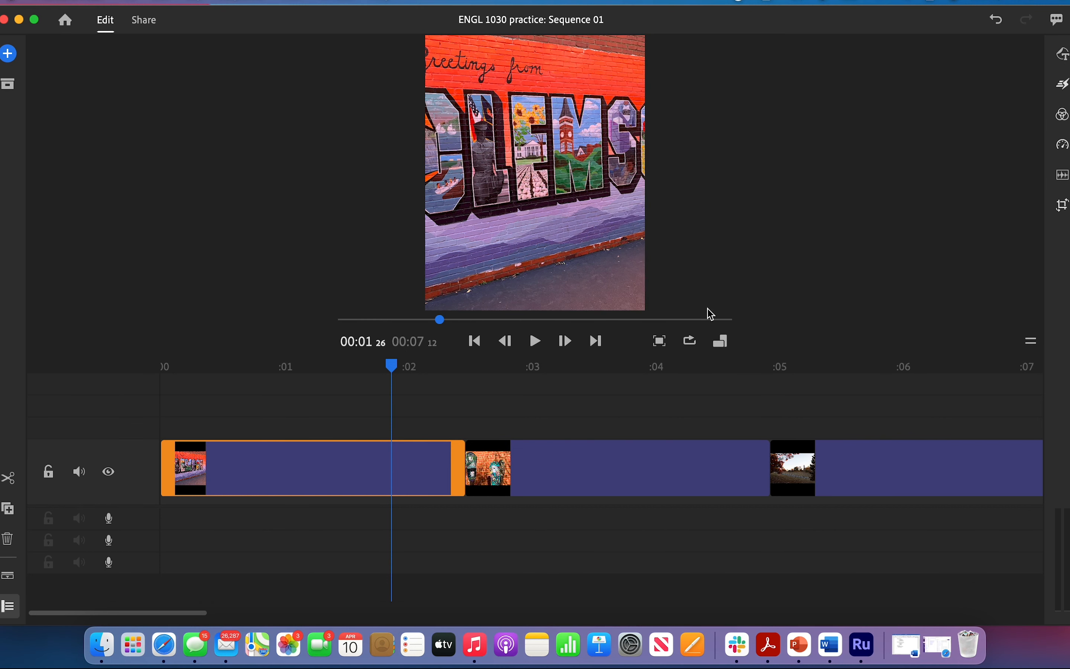
left_click(722, 341)
left_click(612, 267)
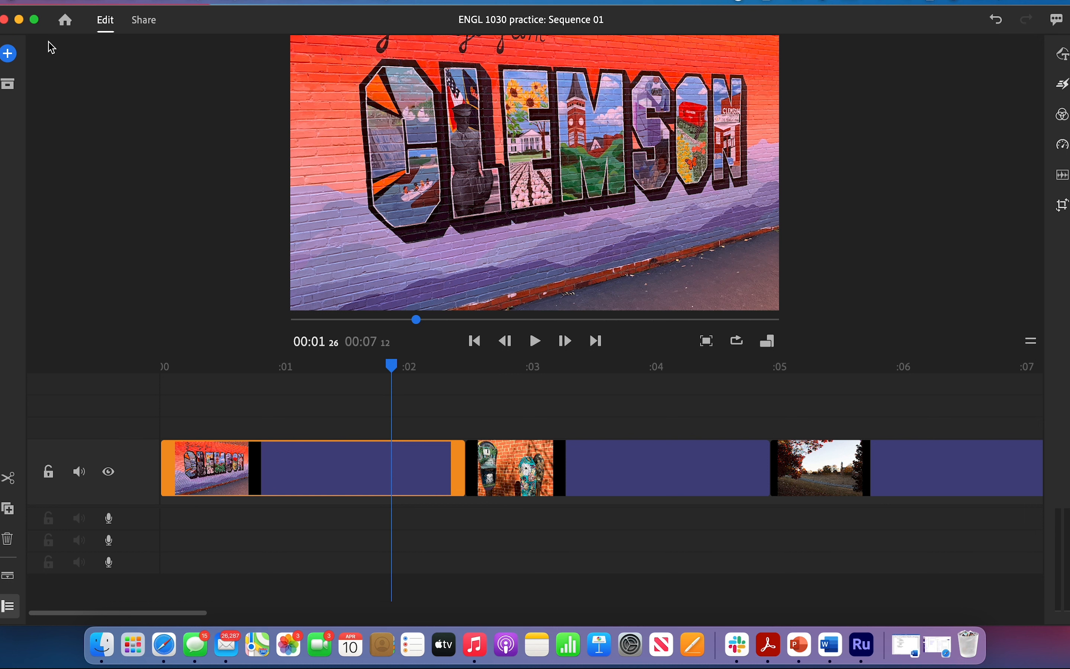
Browse the project's media sources to the Videos folder inside ADOBE RUSH ASSETS
left_click(10, 54)
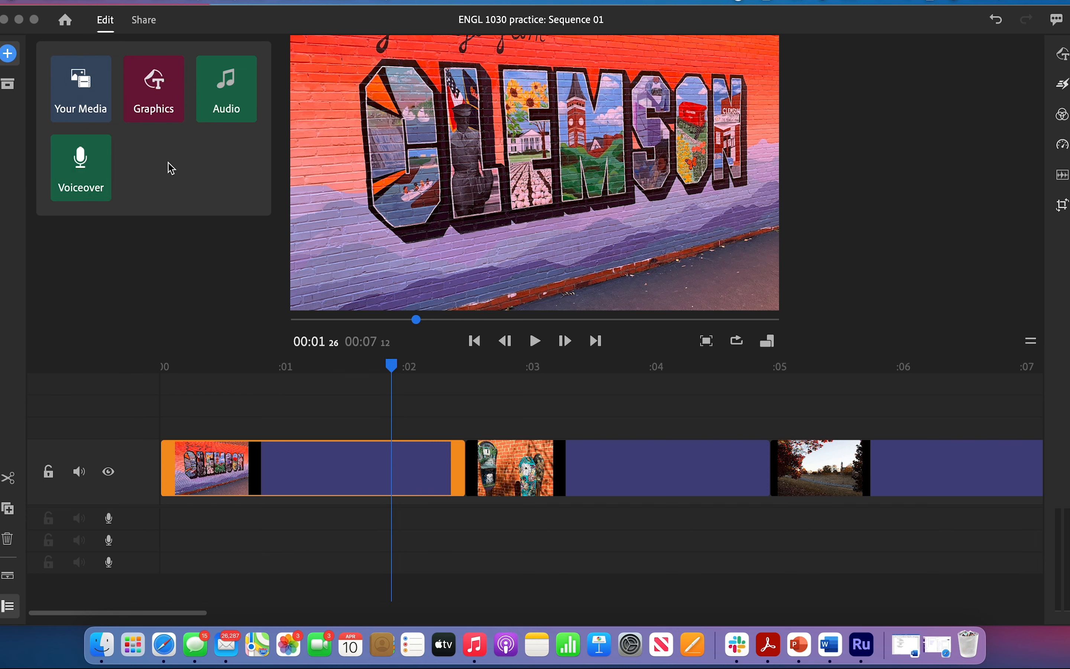
left_click(81, 93)
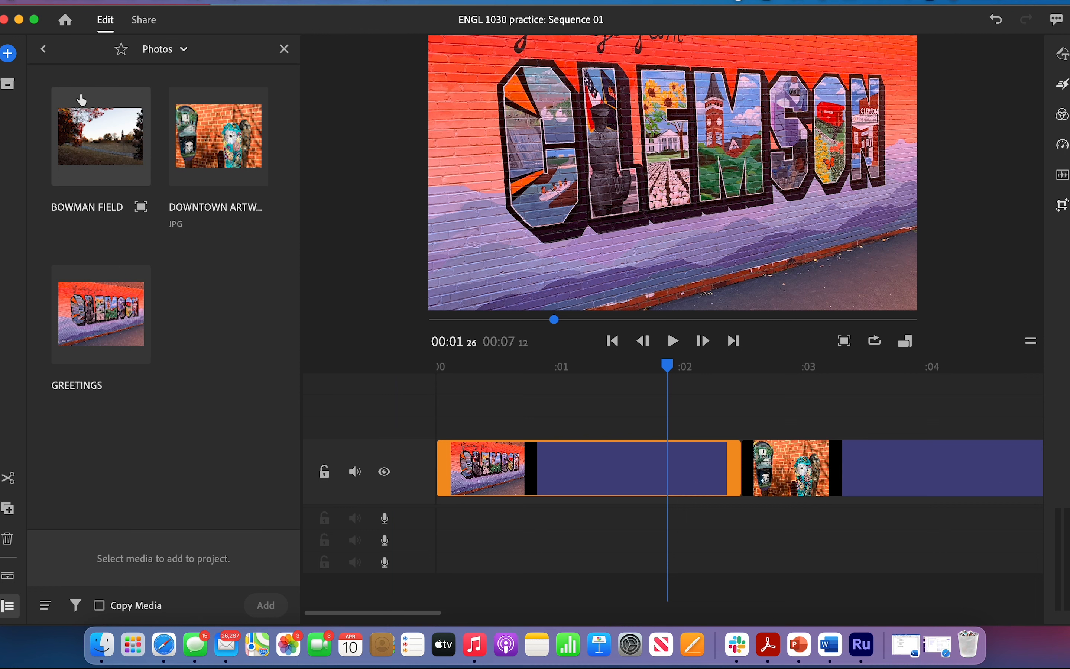
left_click(185, 50)
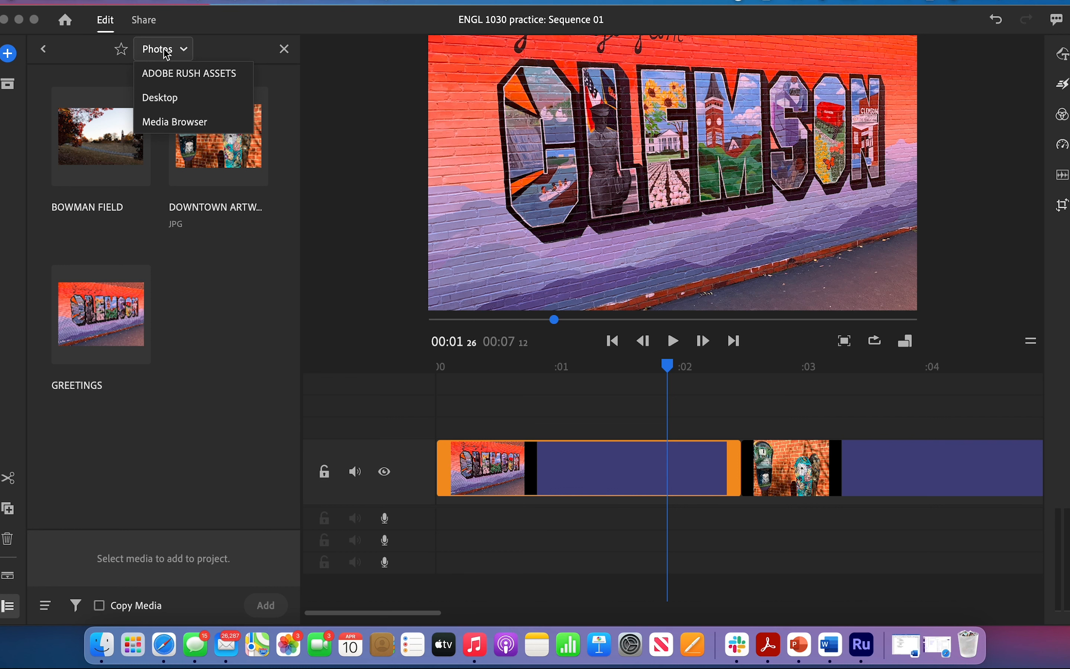
left_click(172, 75)
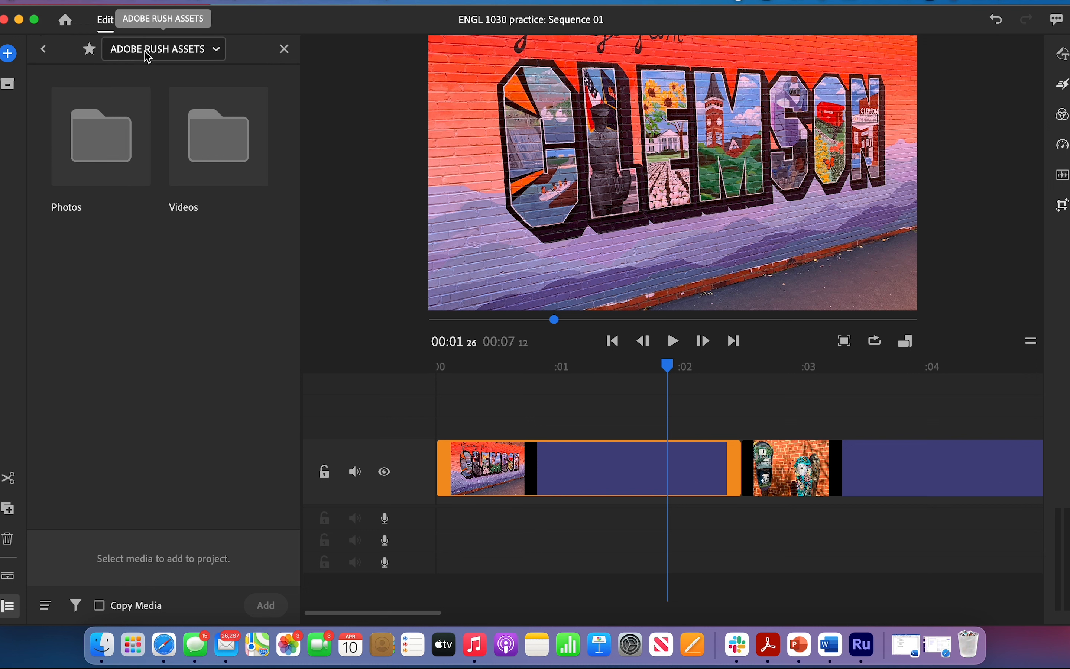
double_click(208, 149)
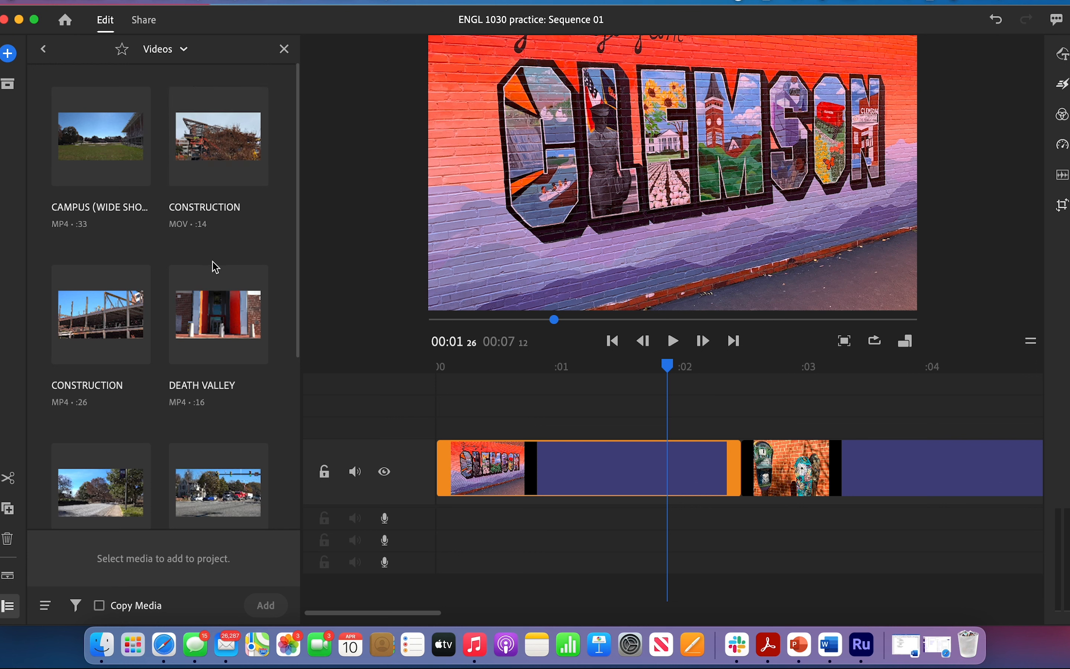
Add all eight videos, from CAMPUS (WIDE SHOT) through WATER in listed order, to the sequence and close the media browser
left_click(107, 151)
left_click(207, 146)
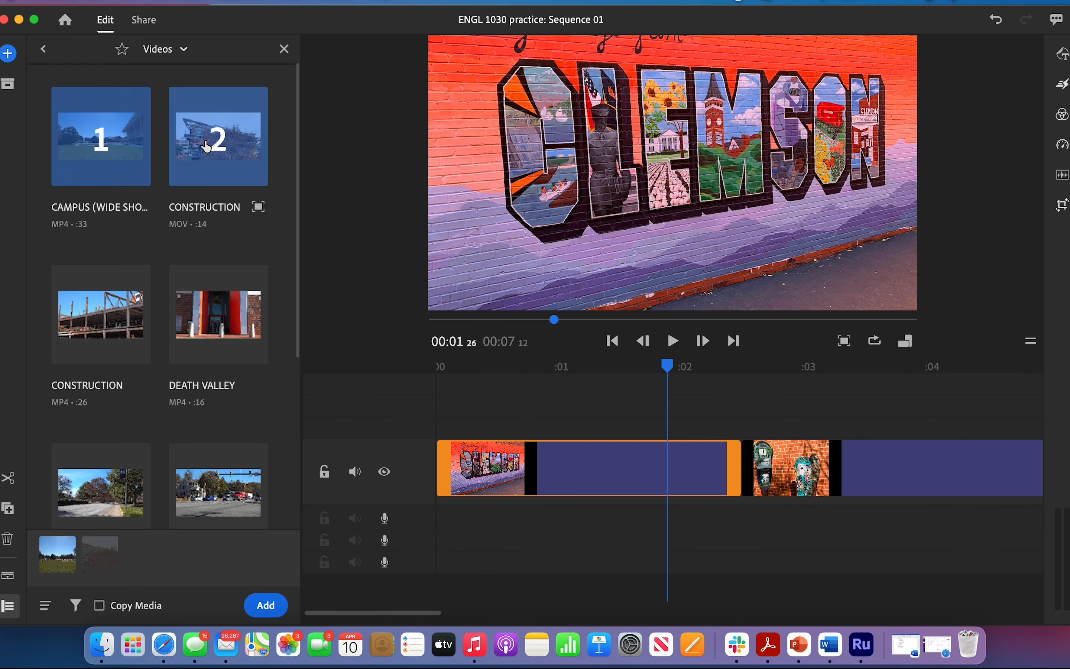
left_click(100, 305)
left_click(218, 305)
scroll(187, 282, "down", 5)
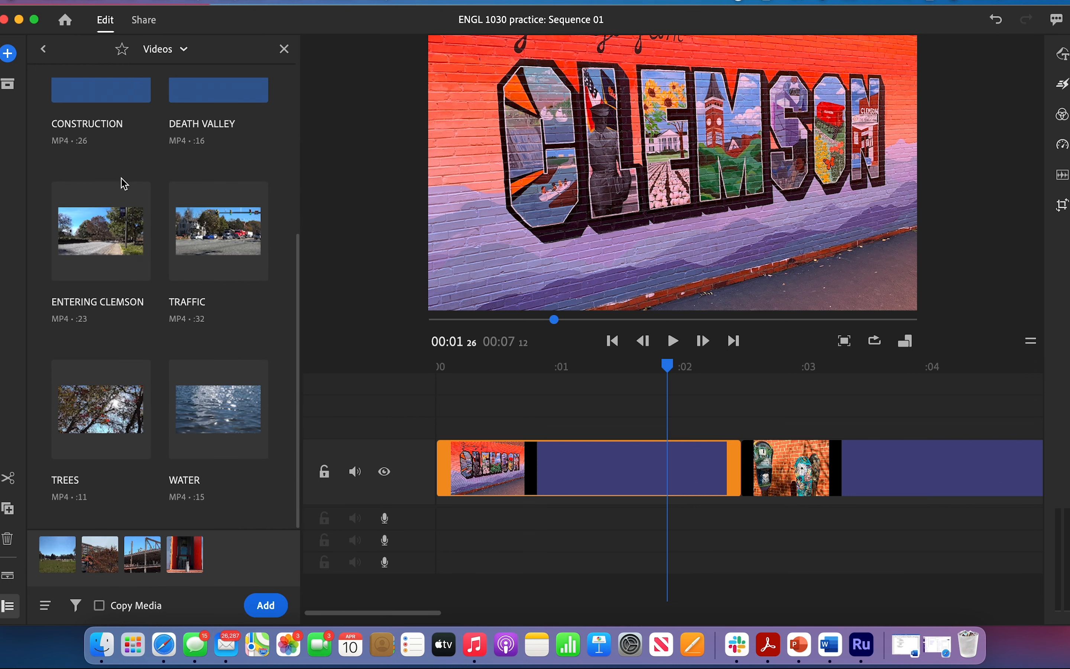
left_click(112, 248)
left_click(175, 274)
left_click(81, 407)
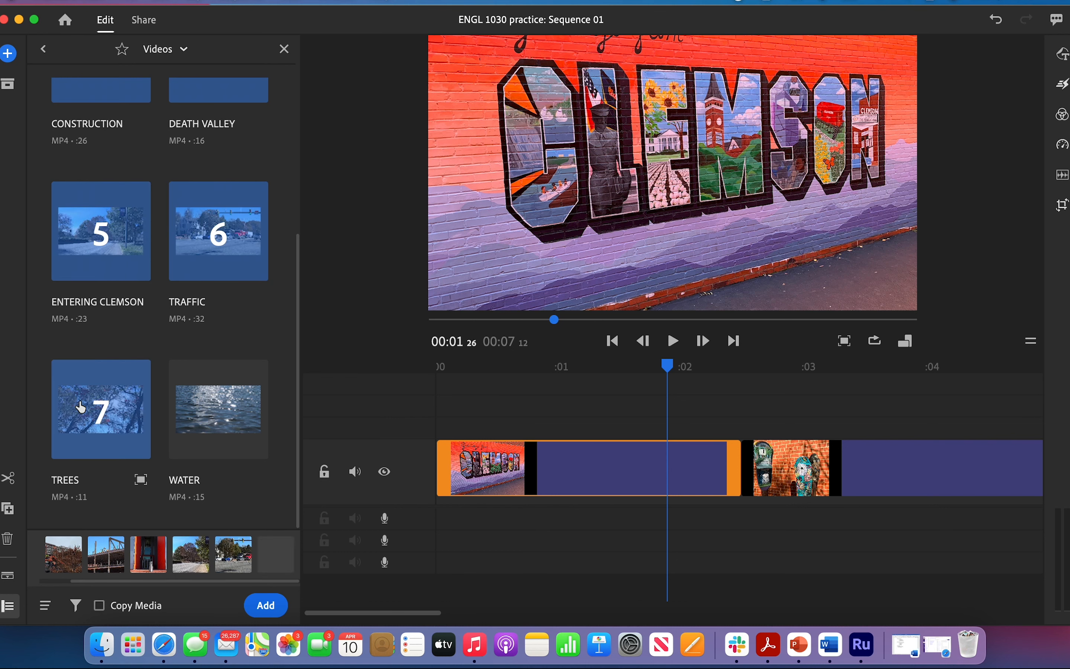
left_click(177, 390)
scroll(150, 345, "up", 5)
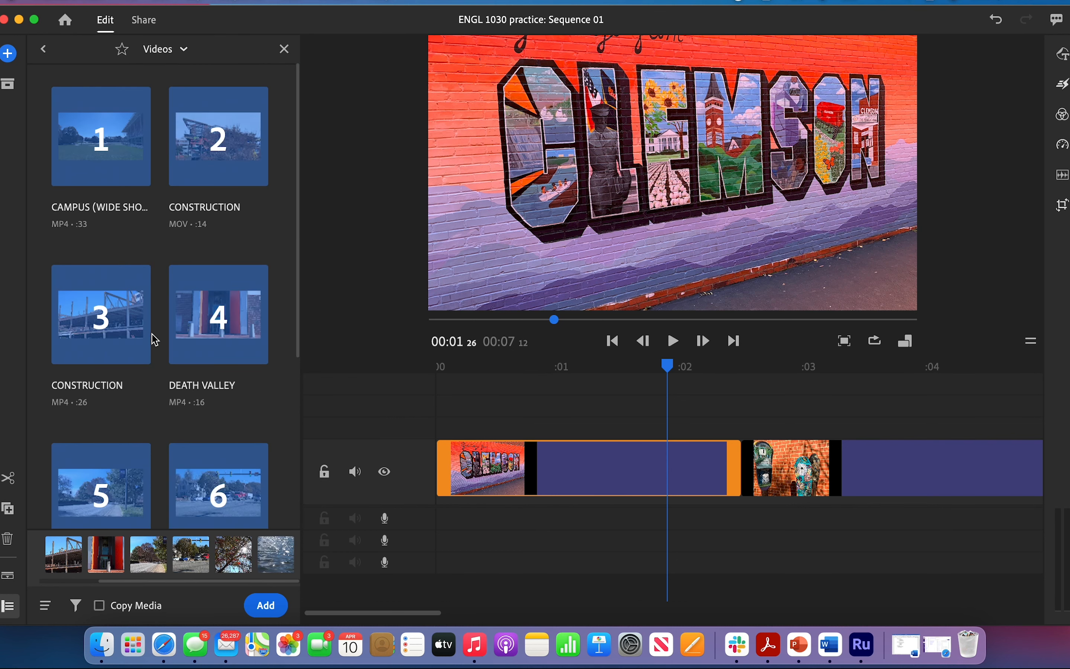
left_click(265, 605)
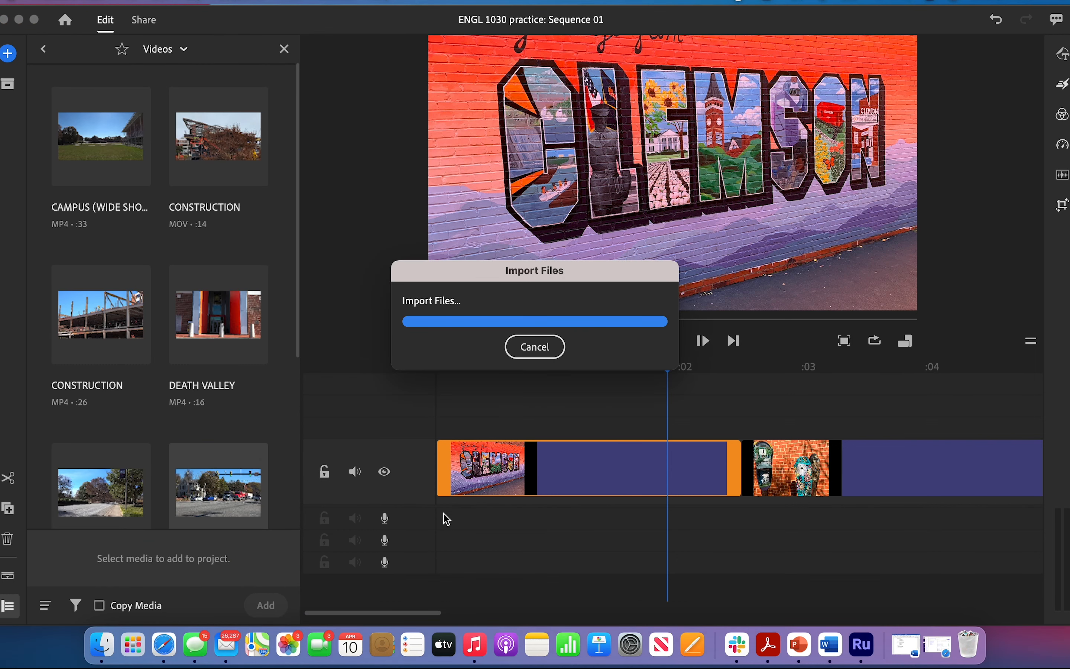
left_click(284, 49)
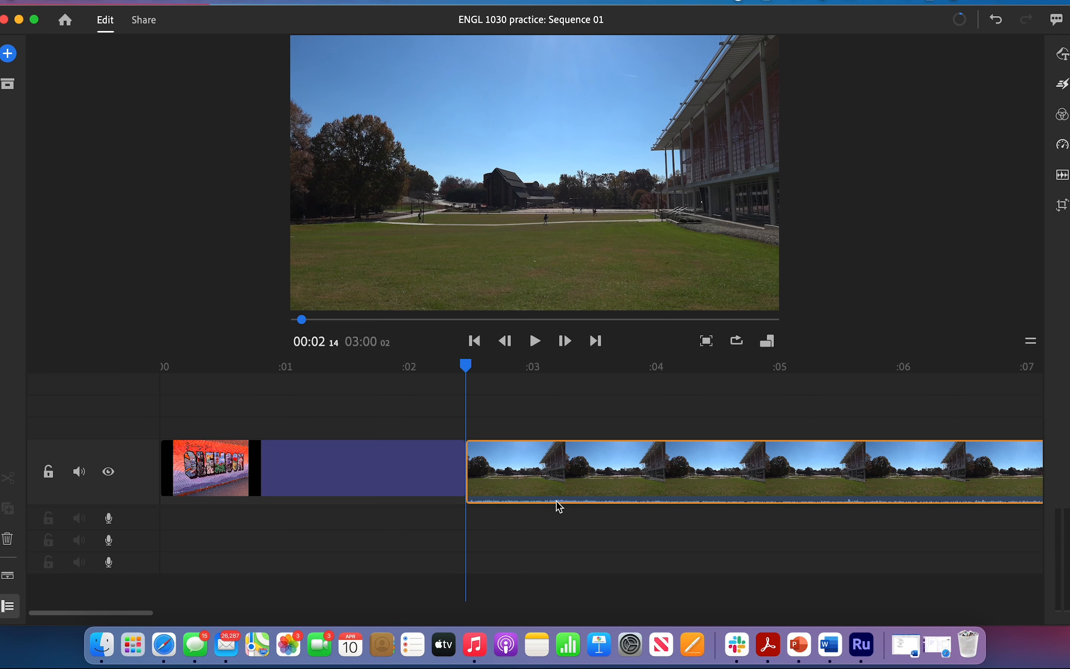
Expand the clips' audio waveforms and move the playhead to 00:02 17, with the whole sequence fitted in the timeline
left_click(16, 570)
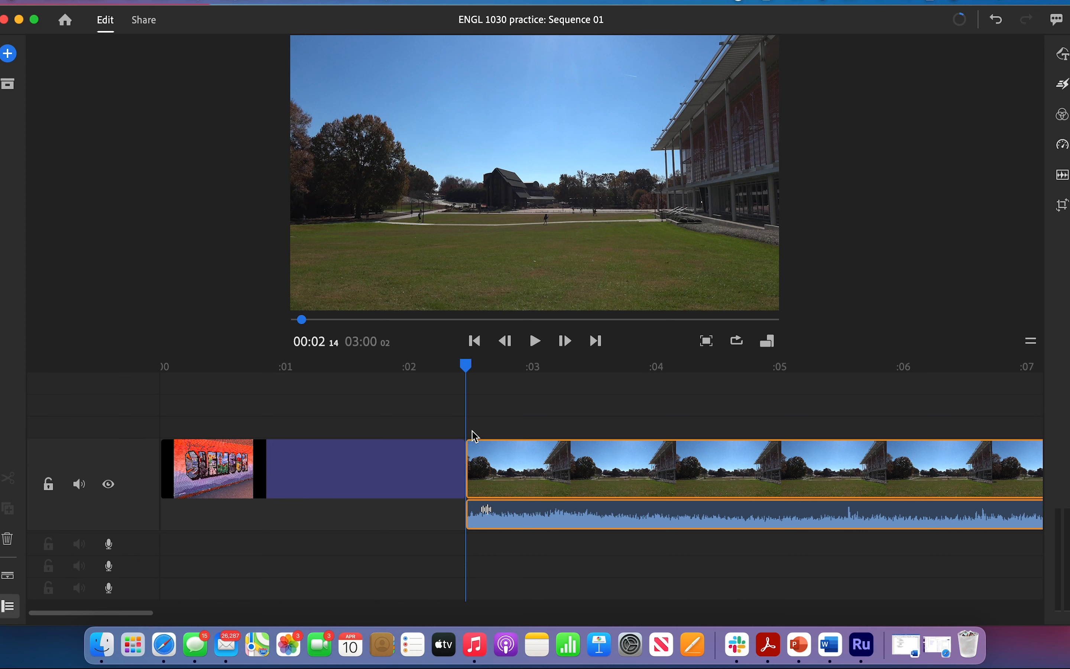
left_click_drag(468, 365, 486, 372)
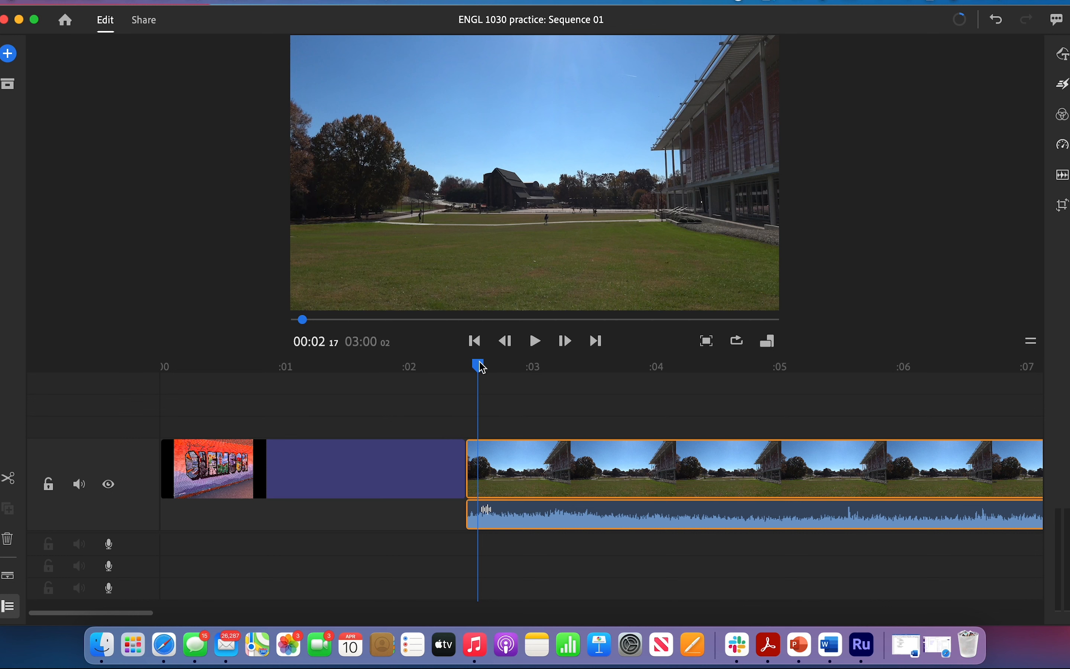
mouse_move(144, 623)
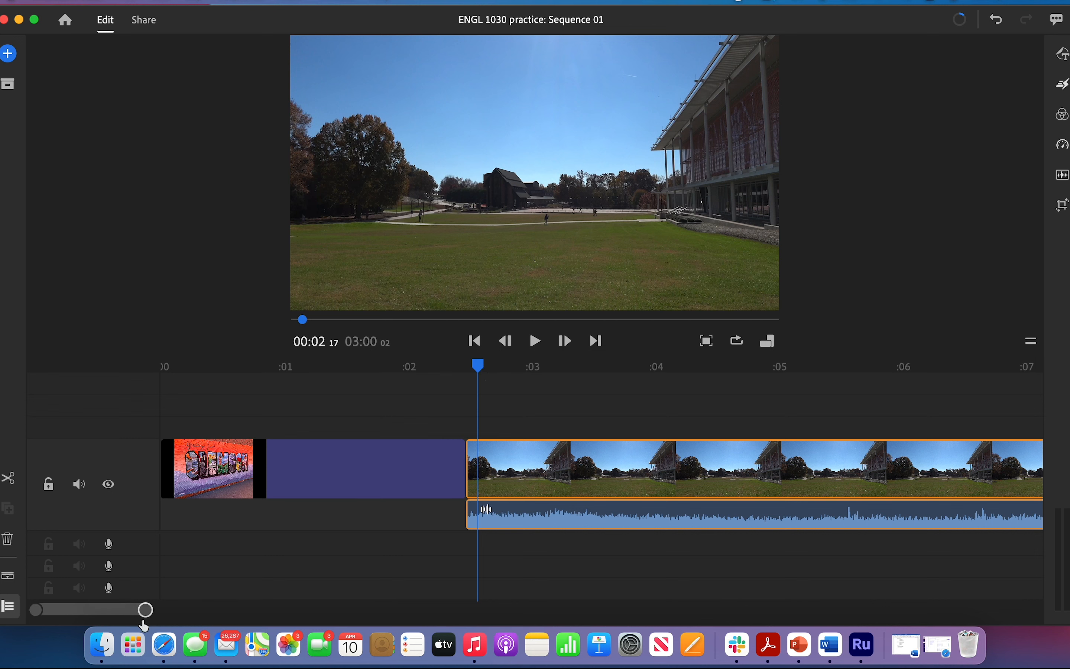
left_click_drag(147, 615, 930, 616)
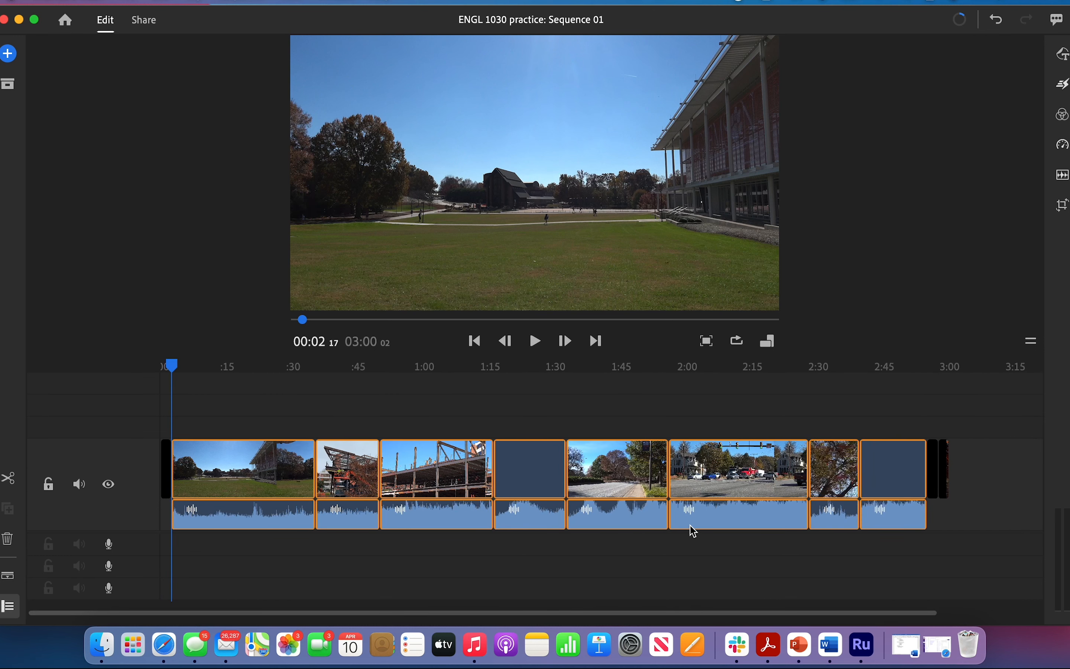